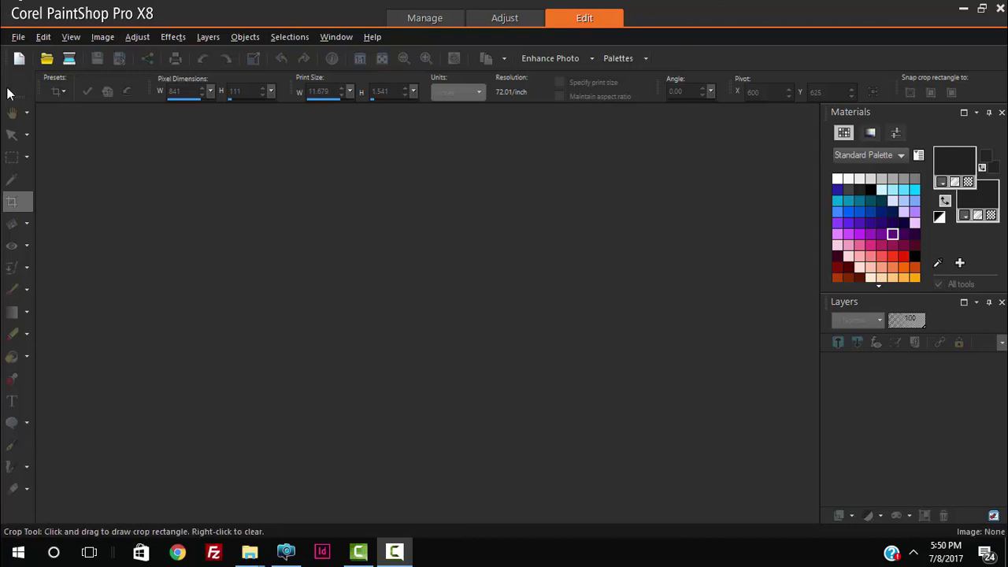
# - In the Manage browser, navigate to Desktop > TEST PHOTOS to list its seven event photos
pyautogui.click(425, 18)
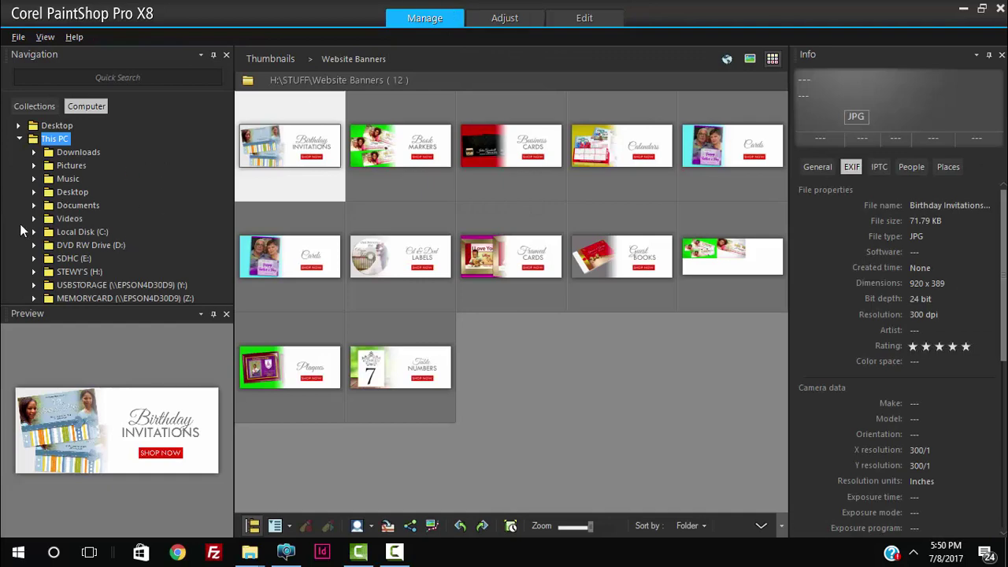
pyautogui.moveTo(95, 305); pyautogui.dragTo(103, 352)
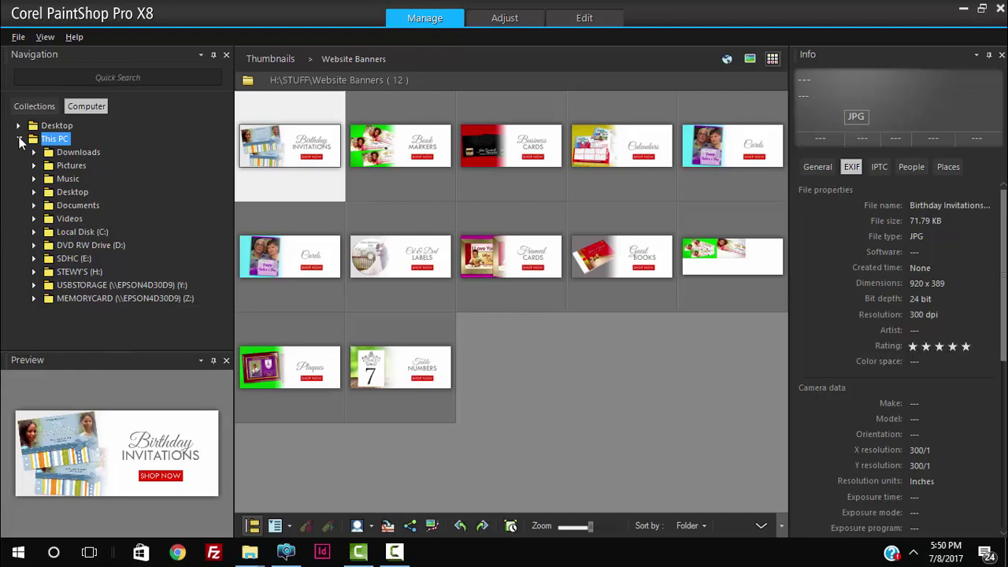
pyautogui.click(18, 139)
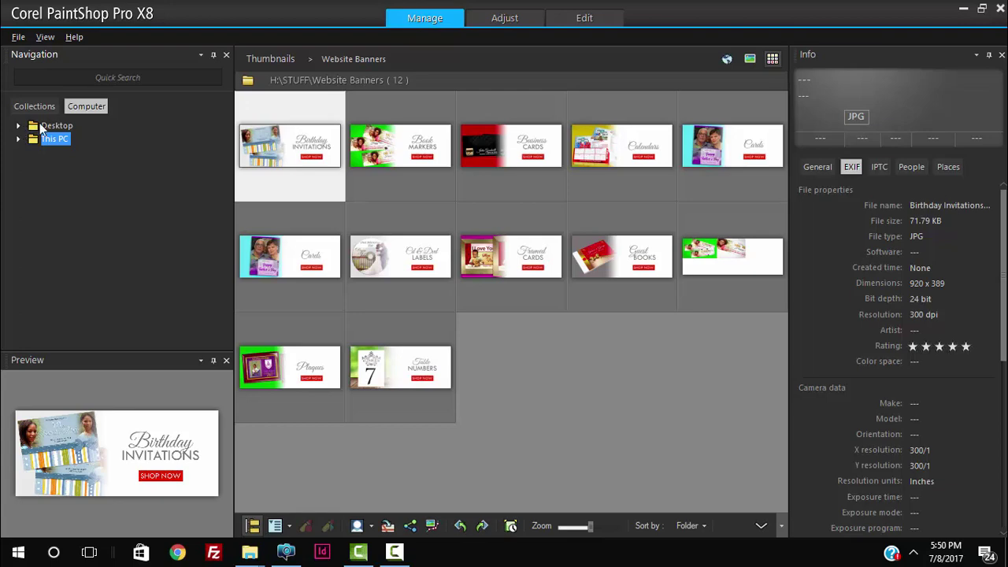
pyautogui.click(18, 126)
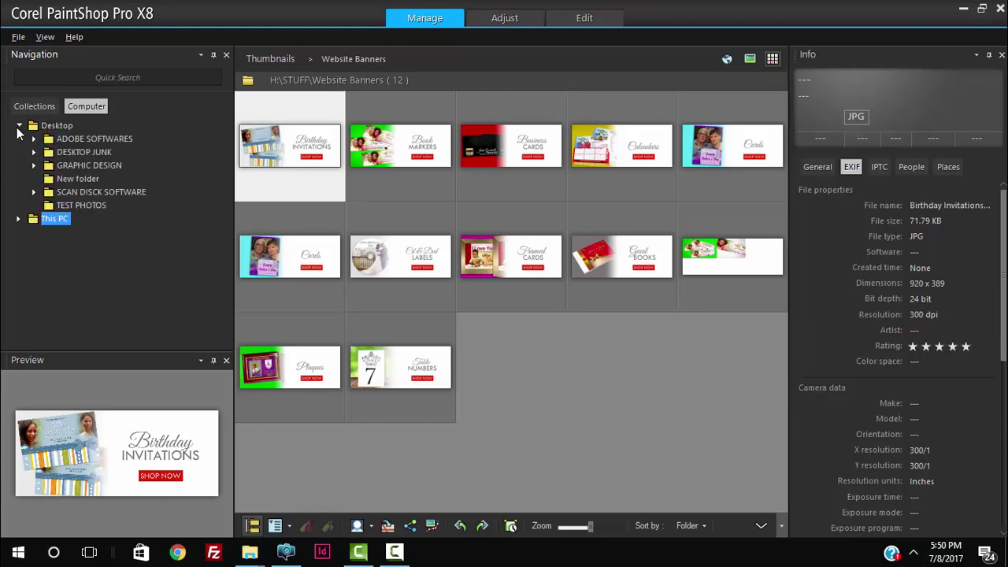
pyautogui.click(81, 205)
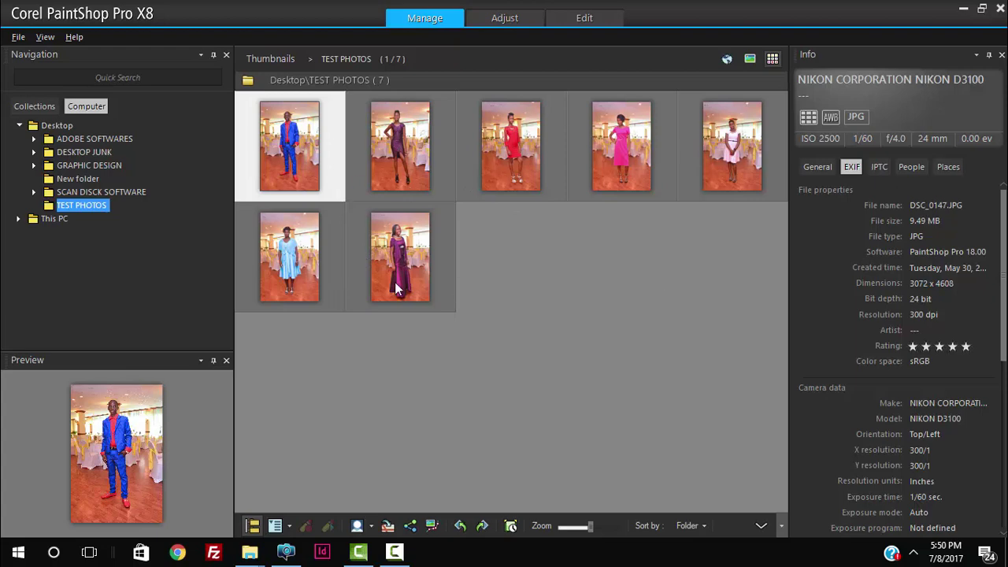
# - Open DSC_0147 for editing and set its Levels inputs to 30, 143 and 255
pyautogui.click(592, 20)
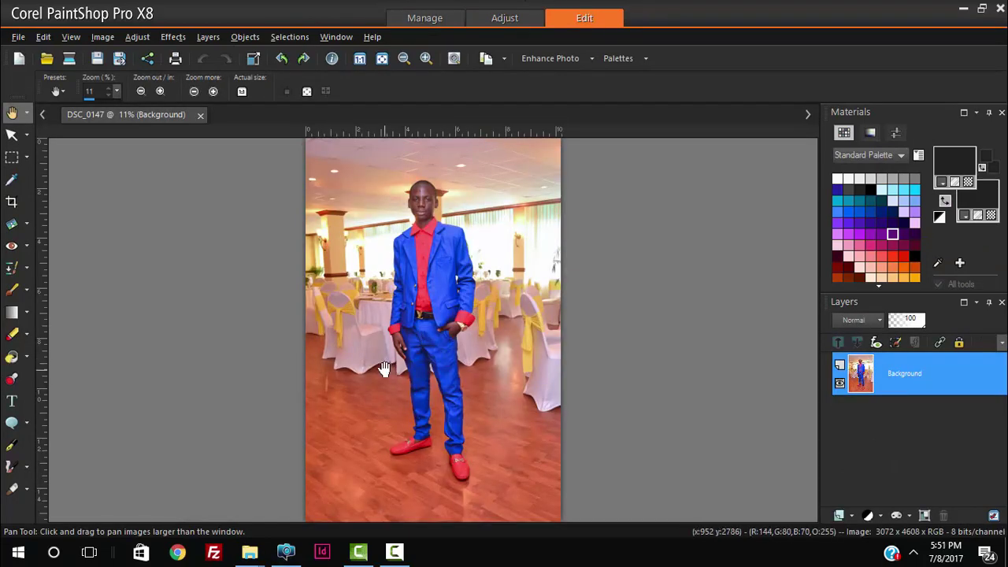
pyautogui.click(144, 37)
pyautogui.moveTo(193, 183)
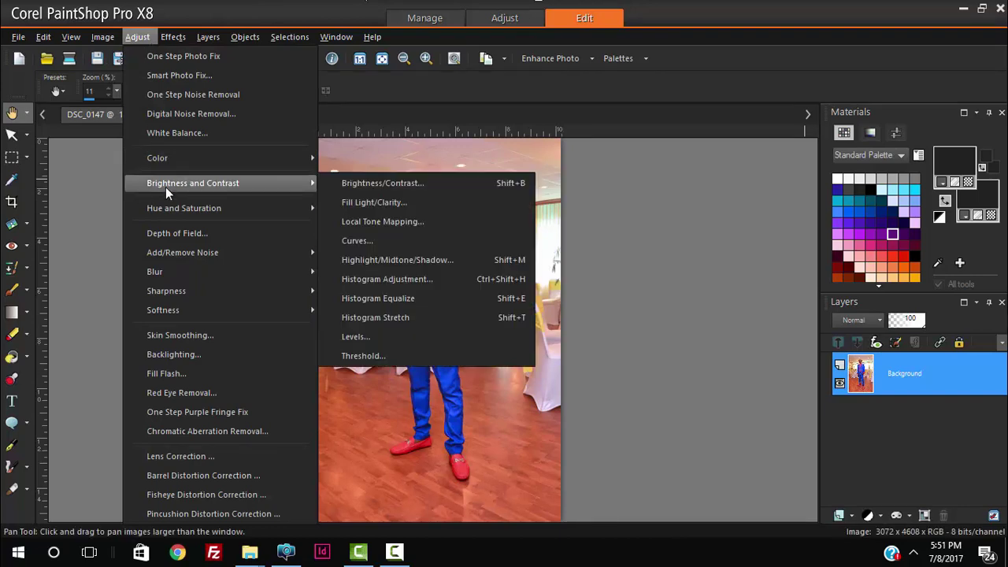
pyautogui.click(370, 331)
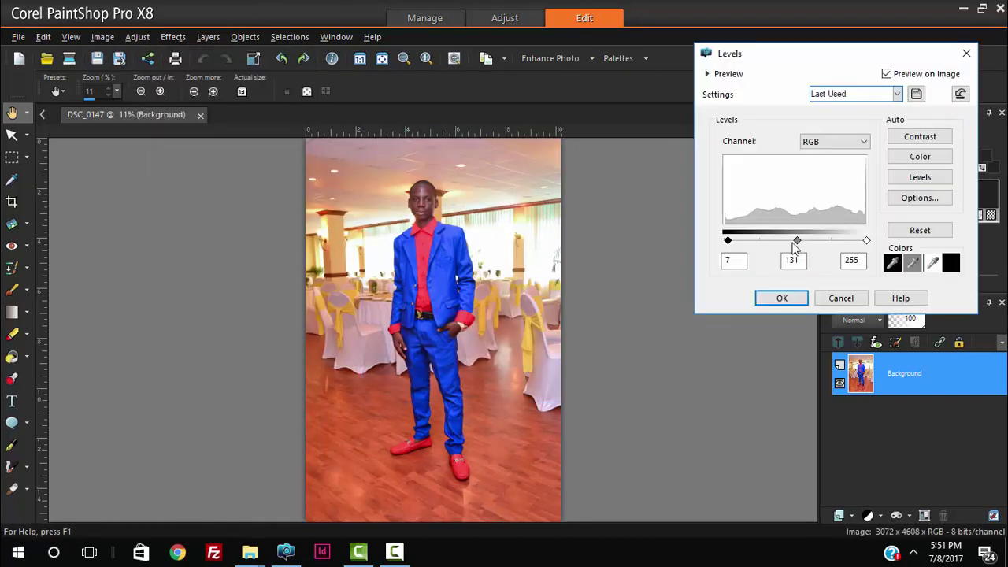
pyautogui.moveTo(729, 244); pyautogui.dragTo(733, 243)
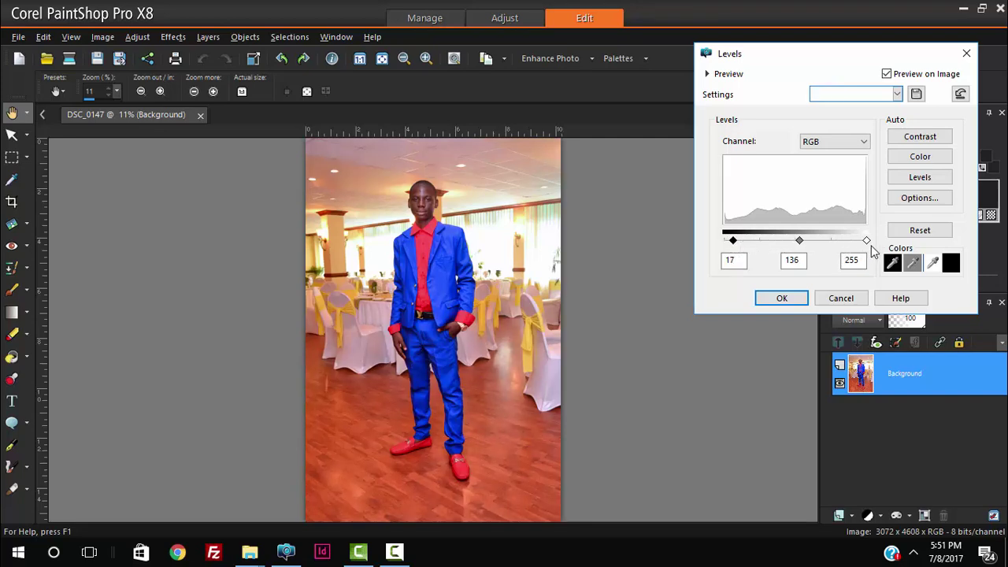
pyautogui.moveTo(867, 240); pyautogui.dragTo(851, 241)
pyautogui.moveTo(735, 244); pyautogui.dragTo(736, 242)
pyautogui.moveTo(851, 242); pyautogui.dragTo(882, 249)
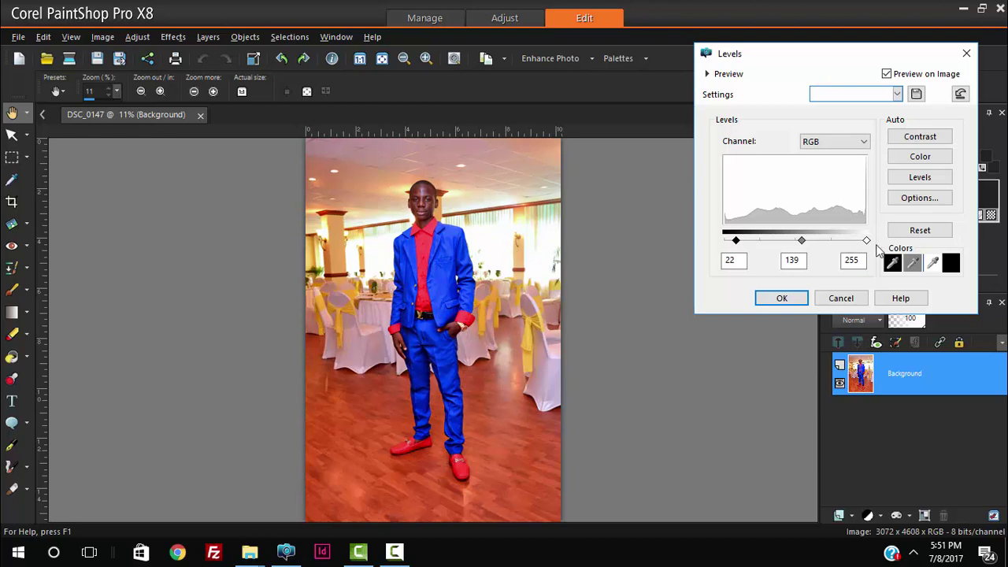
pyautogui.moveTo(795, 55); pyautogui.dragTo(747, 59)
pyautogui.moveTo(688, 245); pyautogui.dragTo(693, 248)
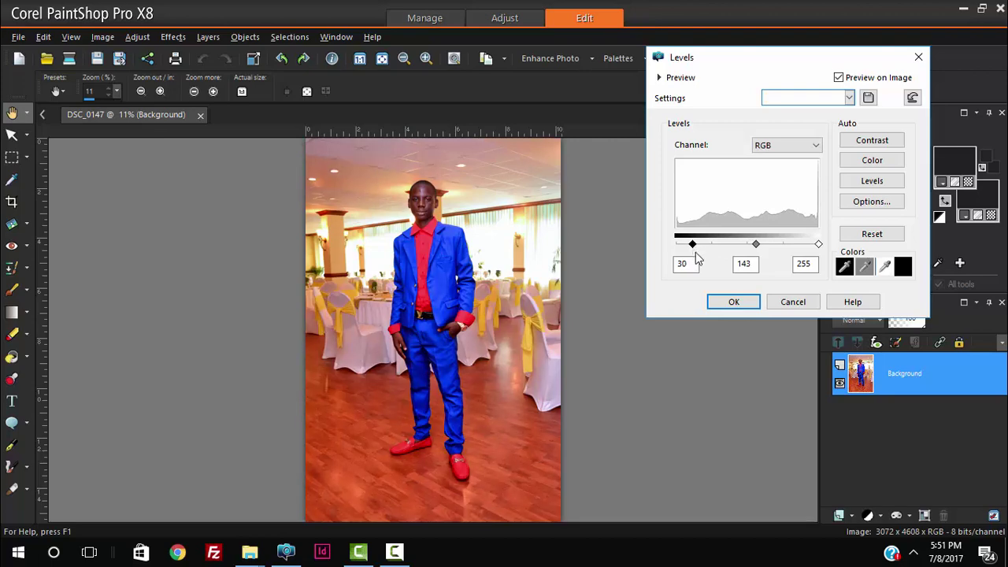
# - Apply the Levels change, then High Pass Sharpen DSC_0147 at radius 54 in Overlay mode
pyautogui.click(734, 302)
pyautogui.click(549, 61)
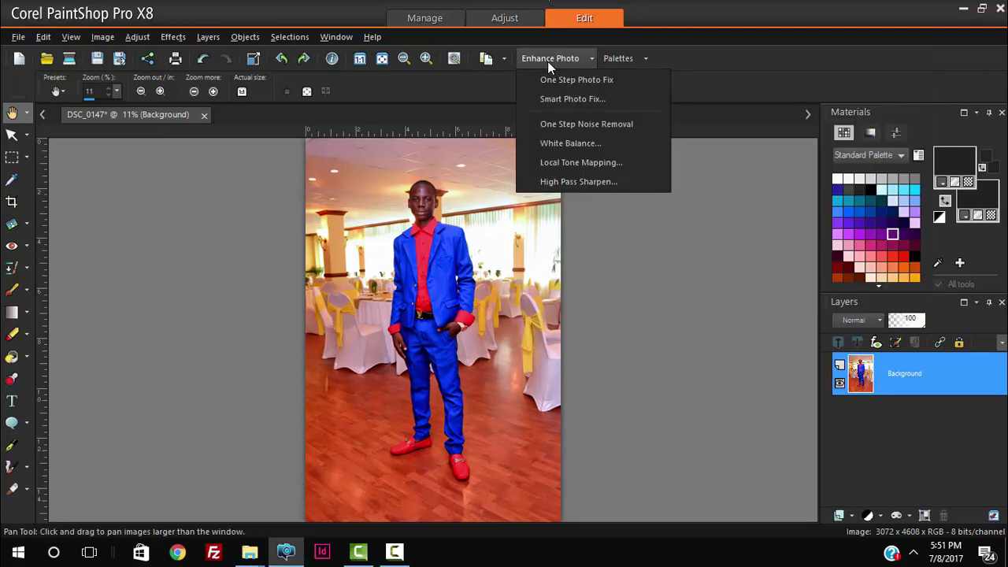
pyautogui.click(571, 182)
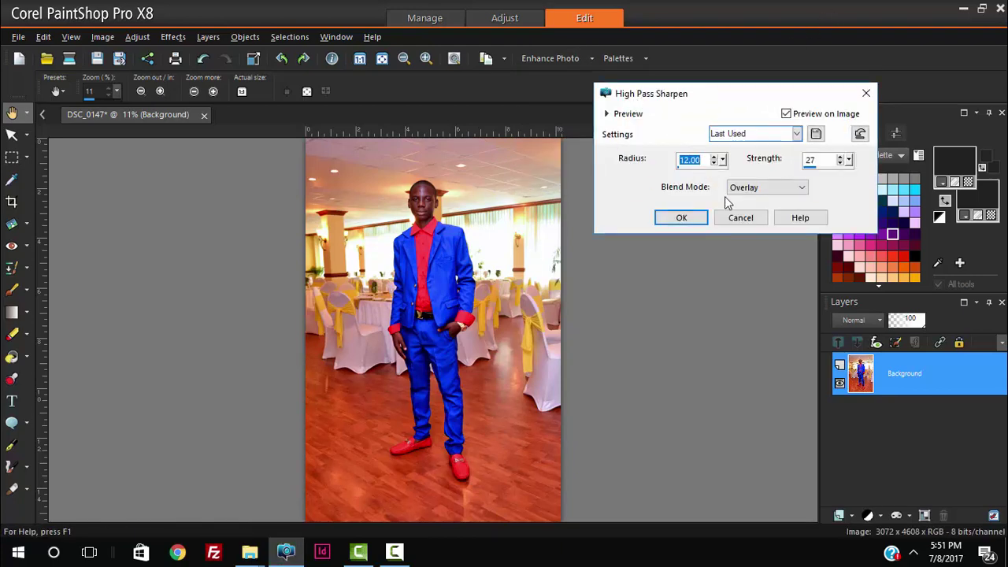
pyautogui.moveTo(722, 160); pyautogui.dragTo(737, 168)
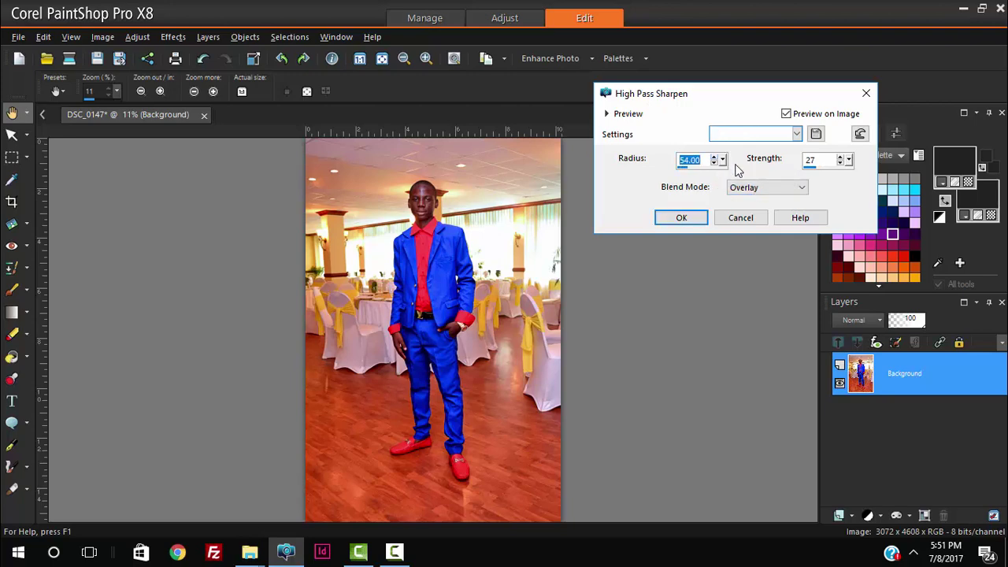
pyautogui.click(682, 218)
pyautogui.click(555, 65)
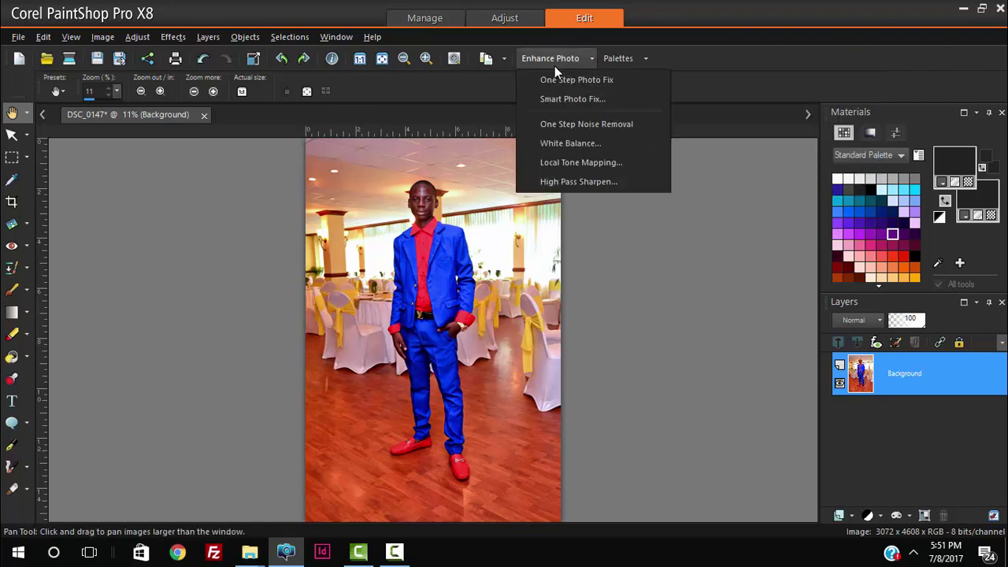
# - Apply Local Tone Mapping to DSC_0147 at strength 18.0 with block size 36
pyautogui.click(552, 166)
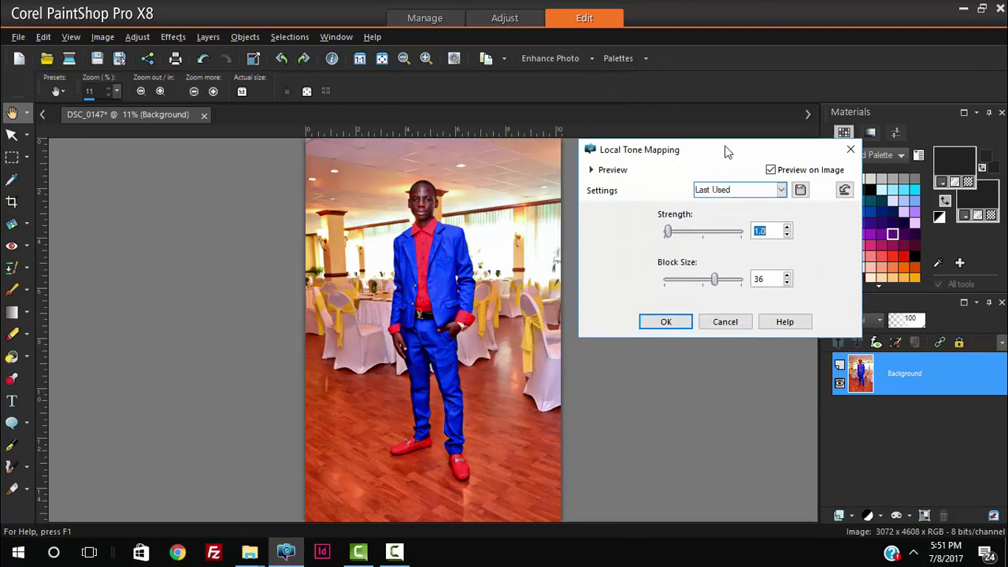
pyautogui.moveTo(717, 145); pyautogui.dragTo(739, 114)
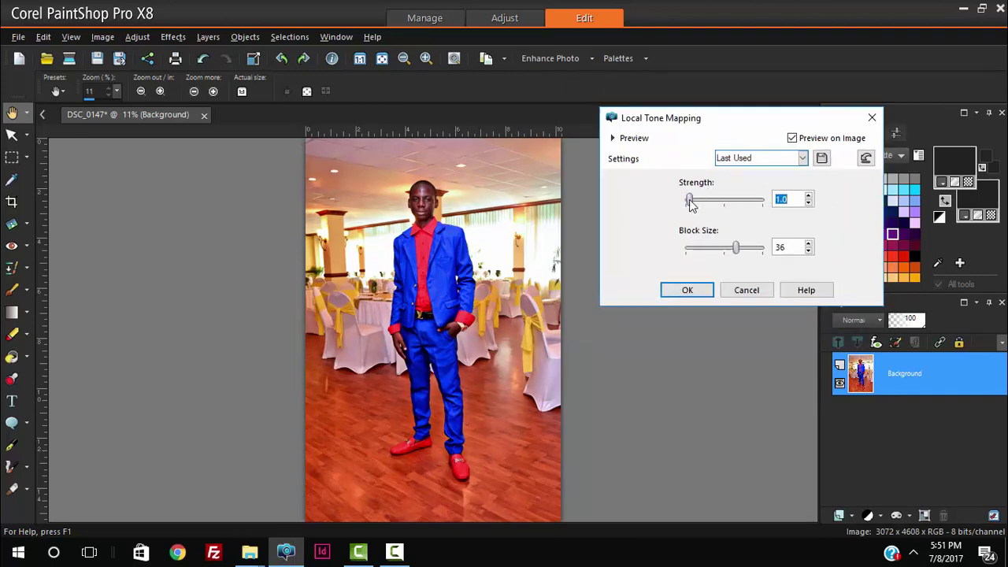
pyautogui.moveTo(690, 203); pyautogui.dragTo(703, 206)
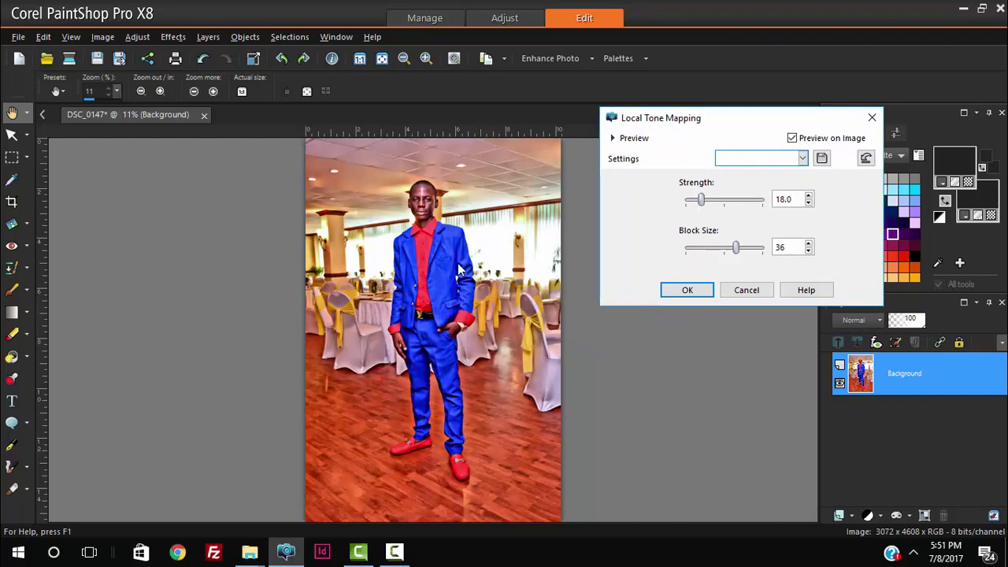
pyautogui.click(687, 290)
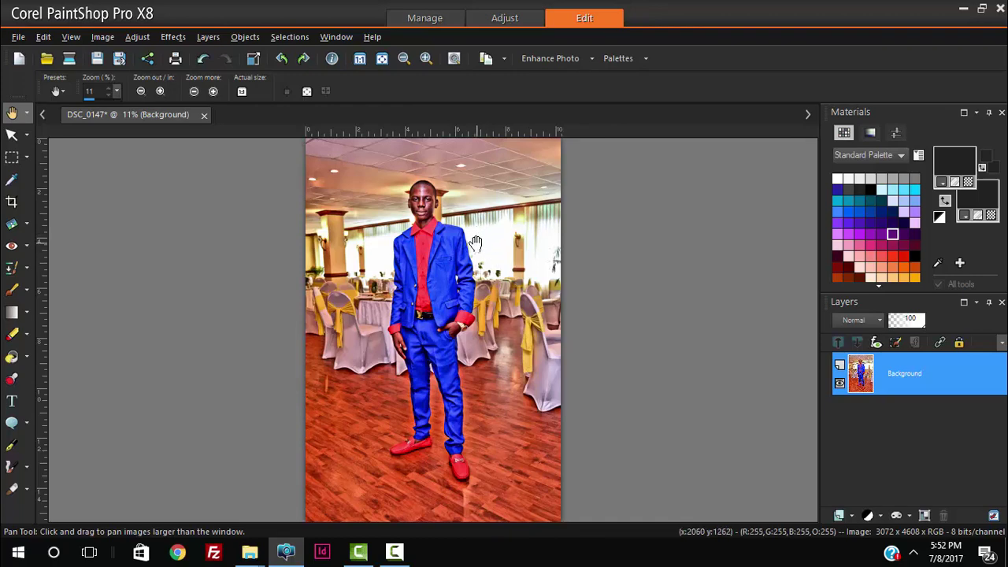
pyautogui.click(18, 37)
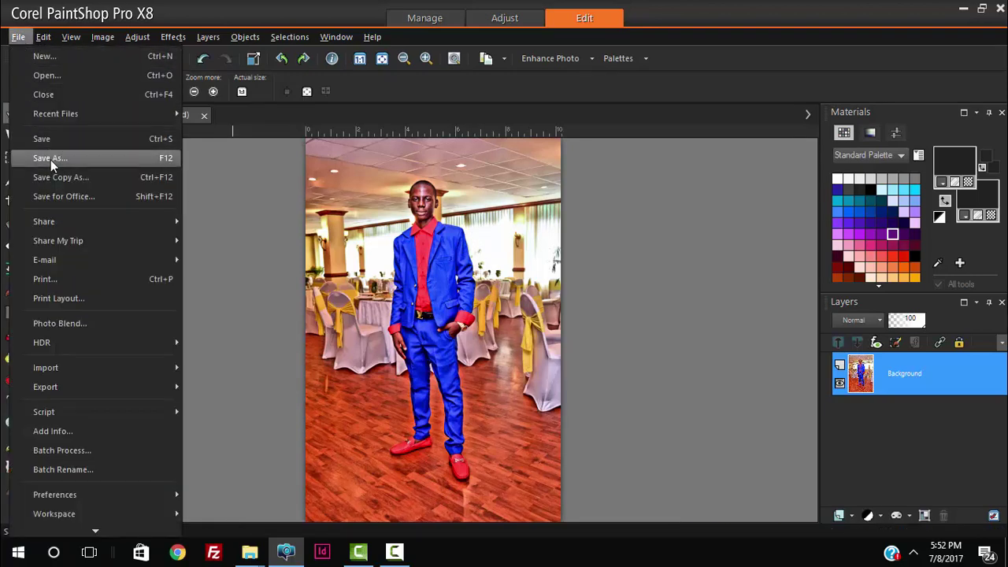
pyautogui.click(48, 139)
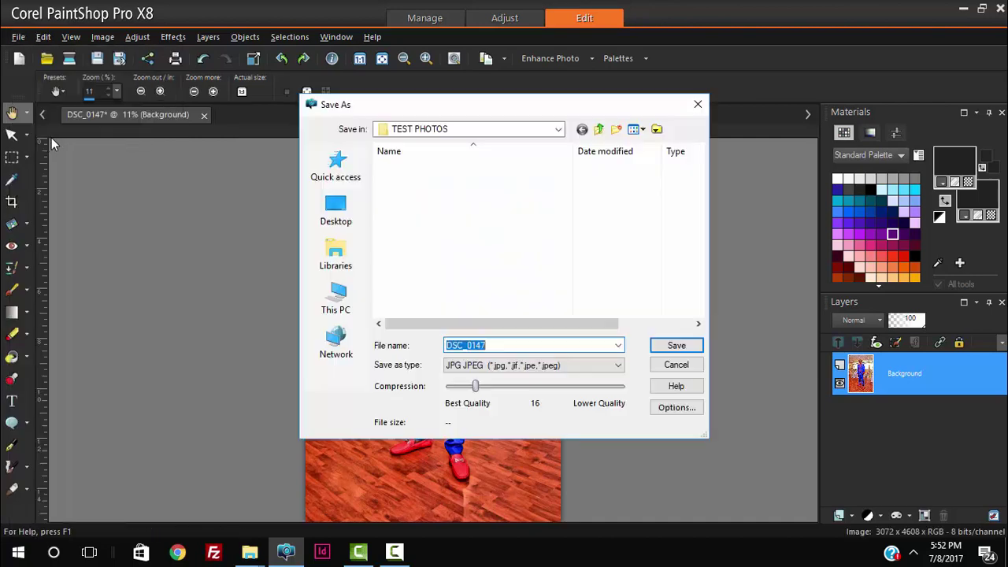
pyautogui.click(673, 348)
pyautogui.click(542, 311)
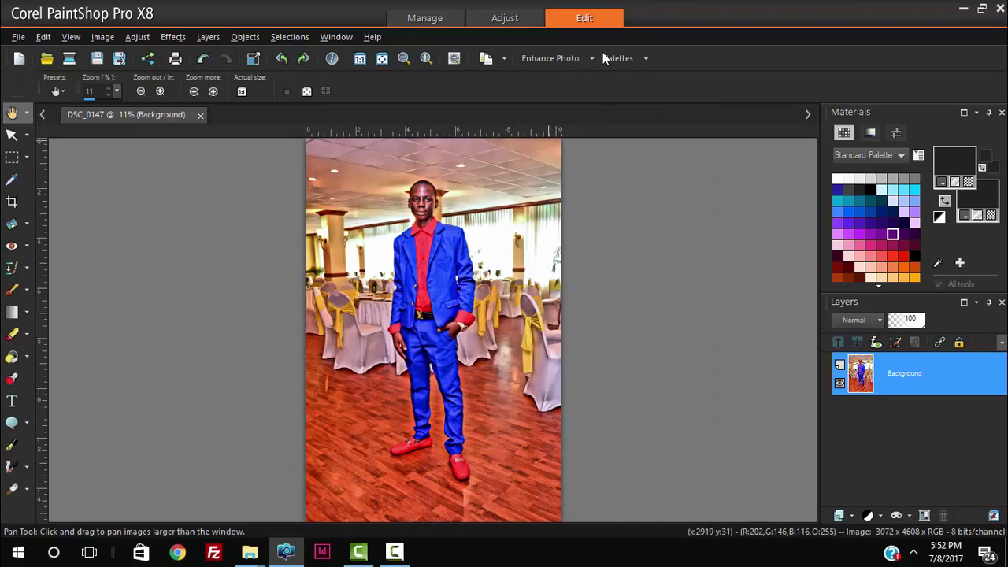
# - Back in the Manage browser, capture the editing from the blue-suit photo DSC_0147
pyautogui.click(424, 20)
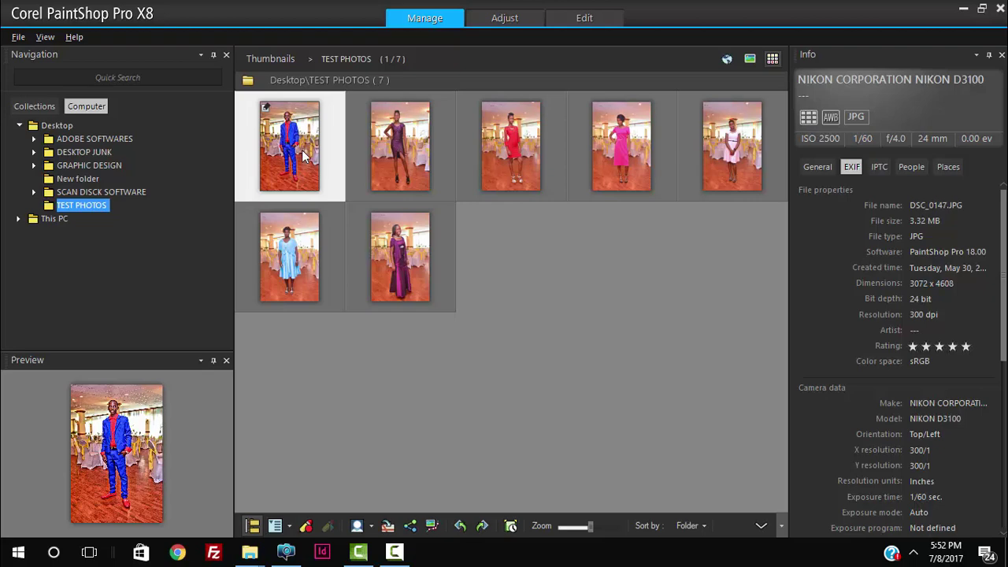
pyautogui.rightClick(298, 152)
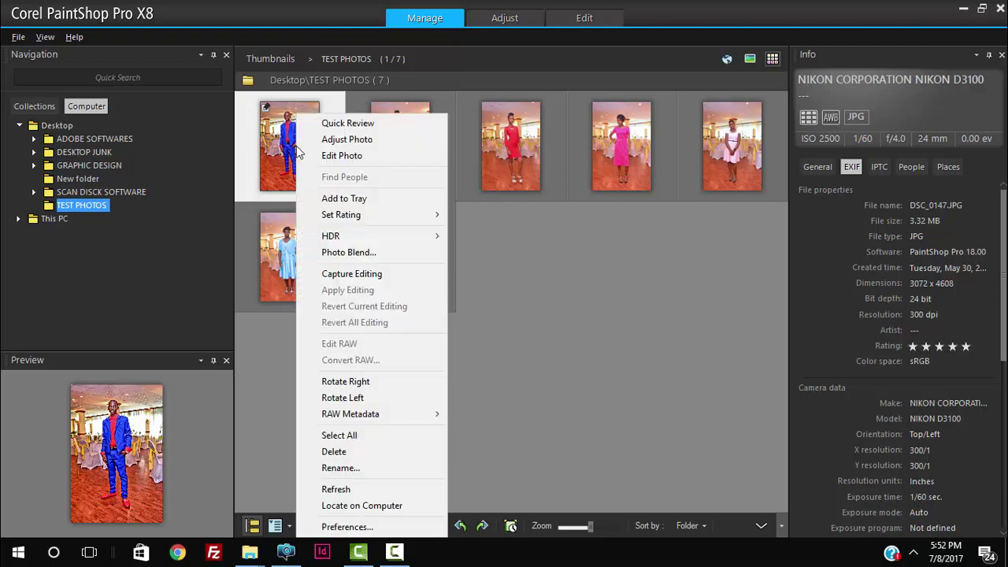
pyautogui.click(354, 273)
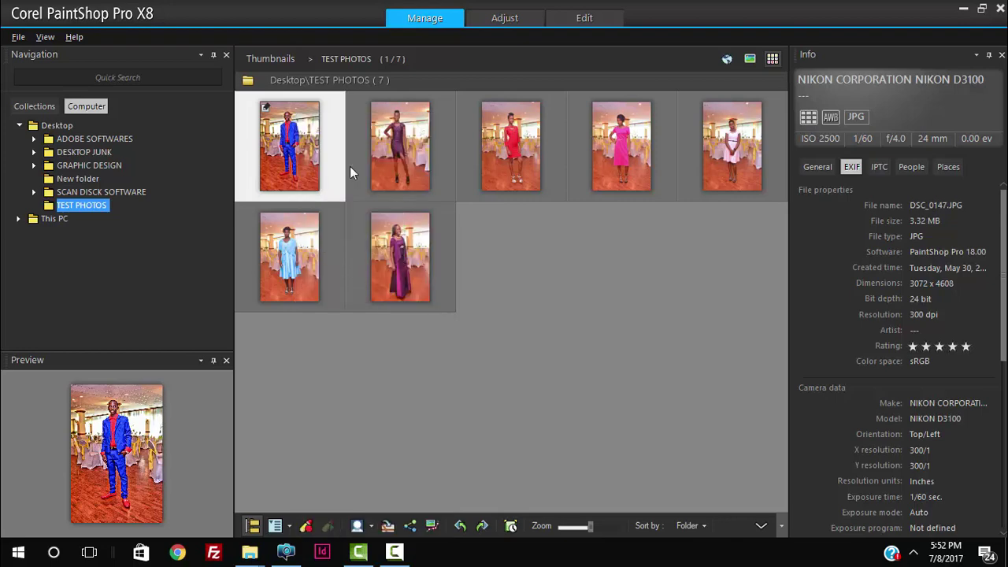
# - Select the six other photos, starting with DSC_0149, in TEST PHOTOS
pyautogui.click(398, 146)
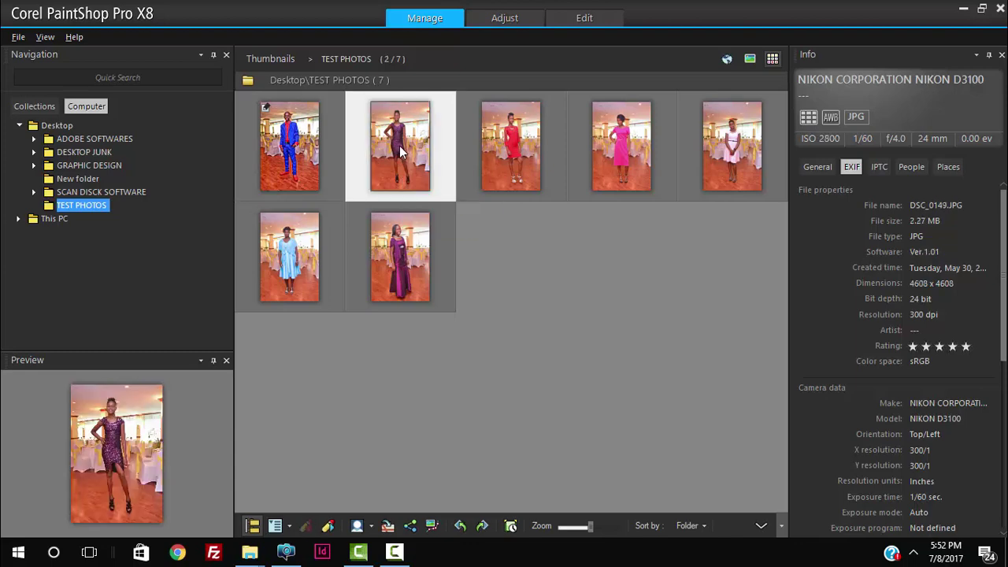
pyautogui.moveTo(398, 150)
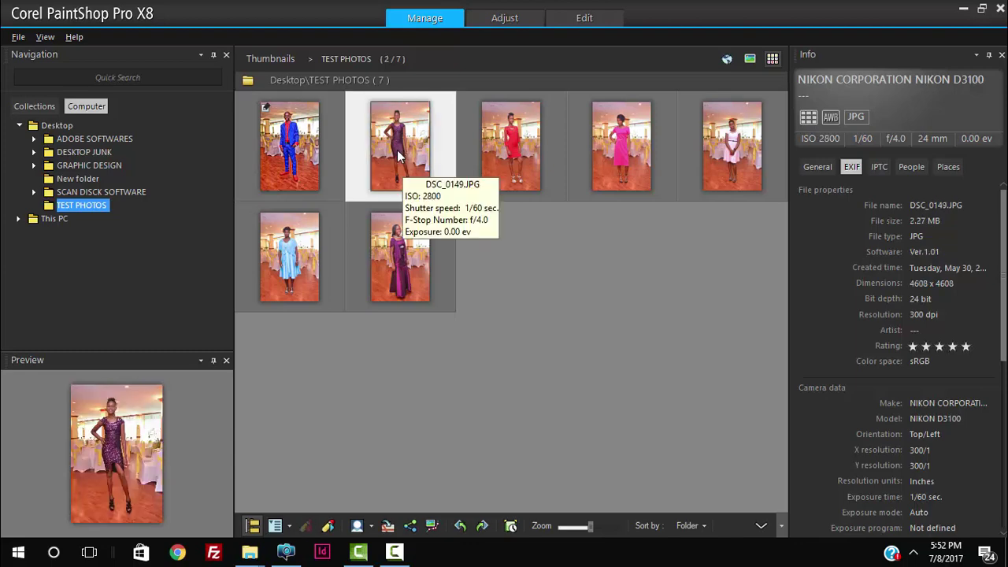
pyautogui.keyDown('ctrl'); pyautogui.click(512, 143); pyautogui.keyUp('ctrl')
pyautogui.keyDown('ctrl'); pyautogui.click(629, 146); pyautogui.keyUp('ctrl')
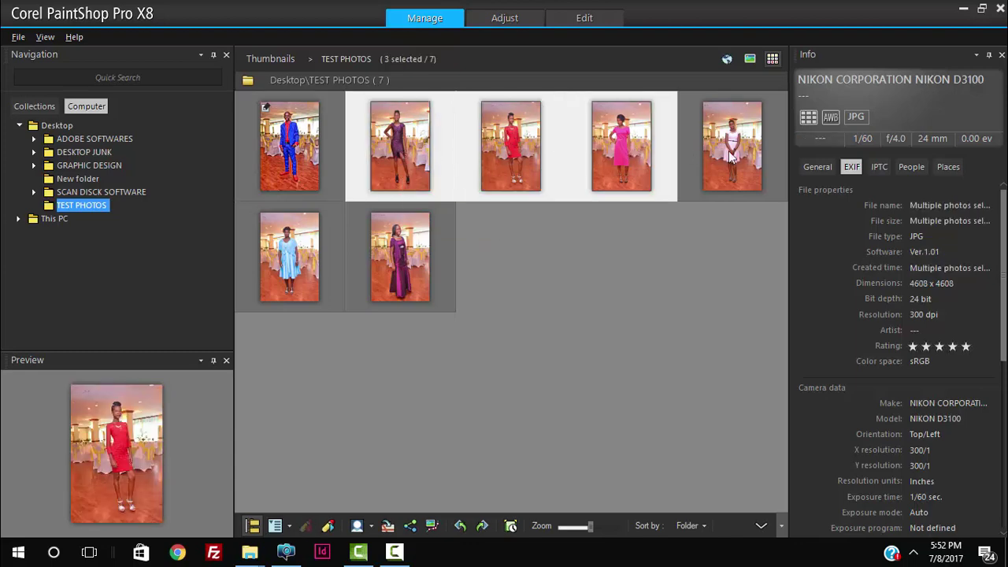
pyautogui.keyDown('ctrl'); pyautogui.click(725, 153); pyautogui.keyUp('ctrl')
pyautogui.keyDown('ctrl'); pyautogui.click(288, 256); pyautogui.keyUp('ctrl')
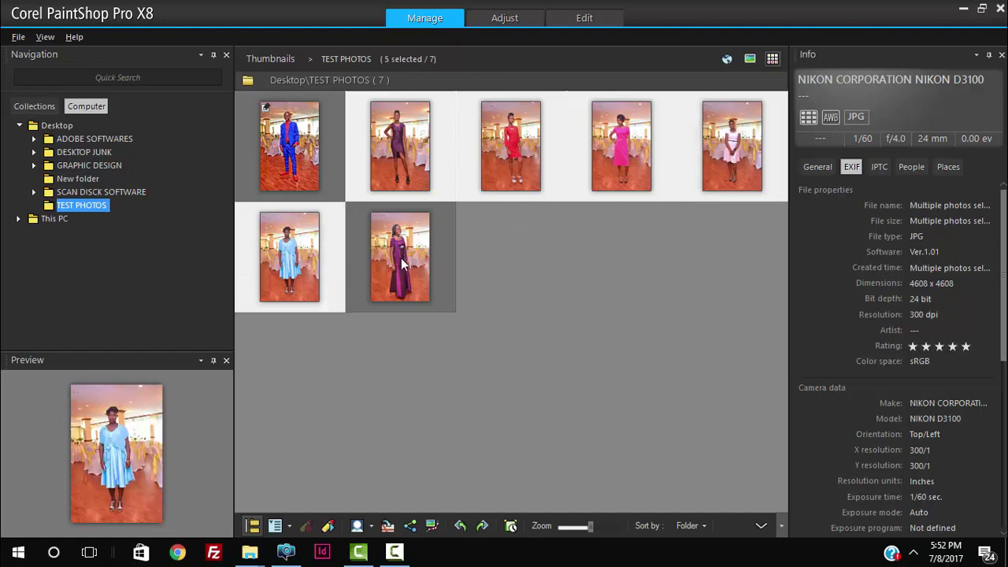
pyautogui.keyDown('ctrl'); pyautogui.click(401, 257); pyautogui.keyUp('ctrl')
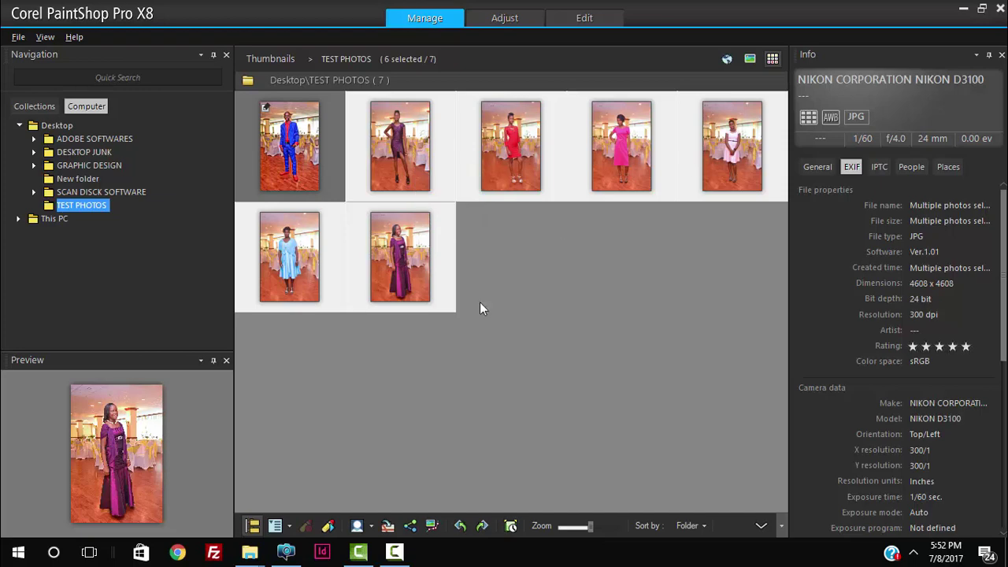
# - Apply the captured edits to the six selected photos and dismiss the finished batch report
pyautogui.rightClick(410, 141)
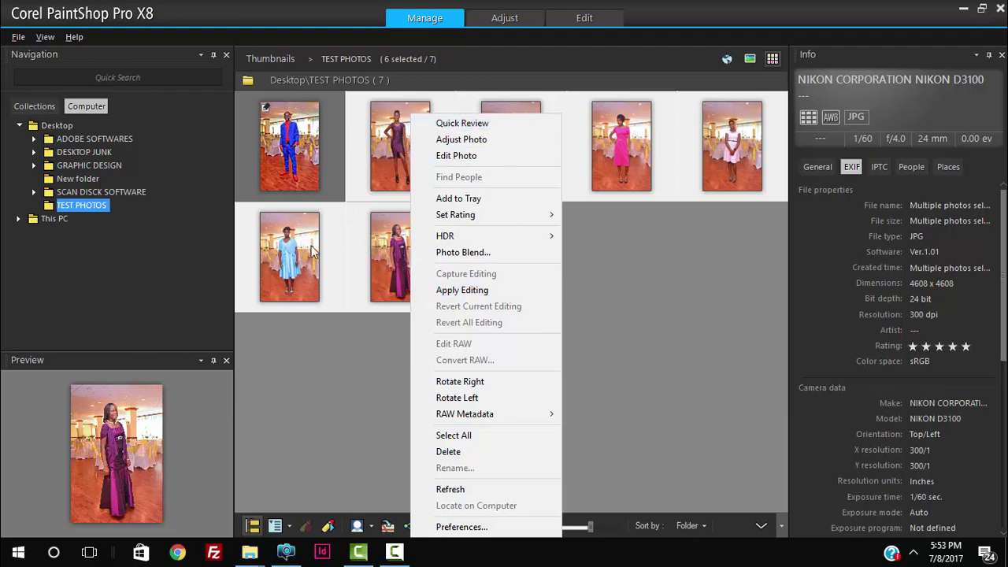
pyautogui.click(446, 291)
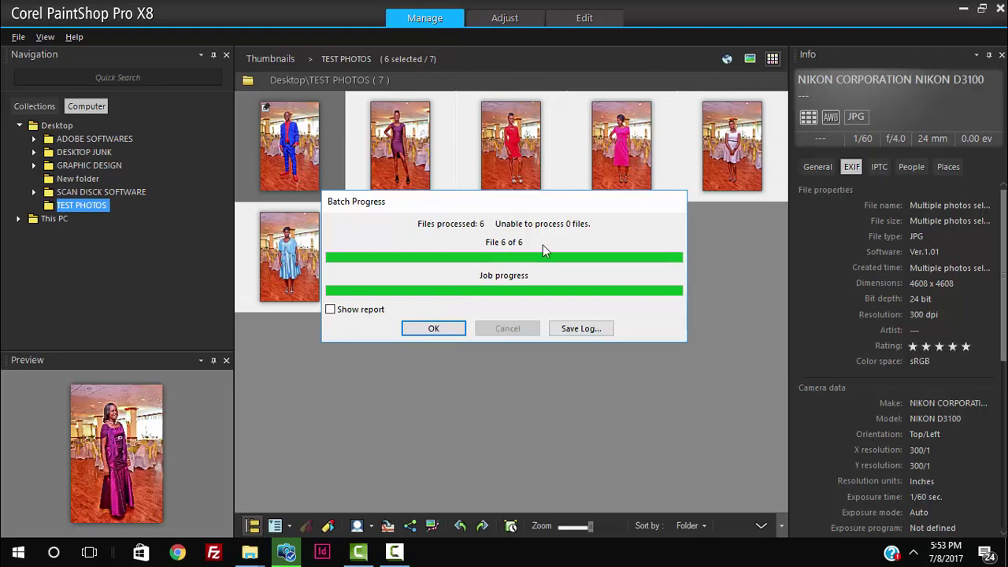
pyautogui.click(434, 329)
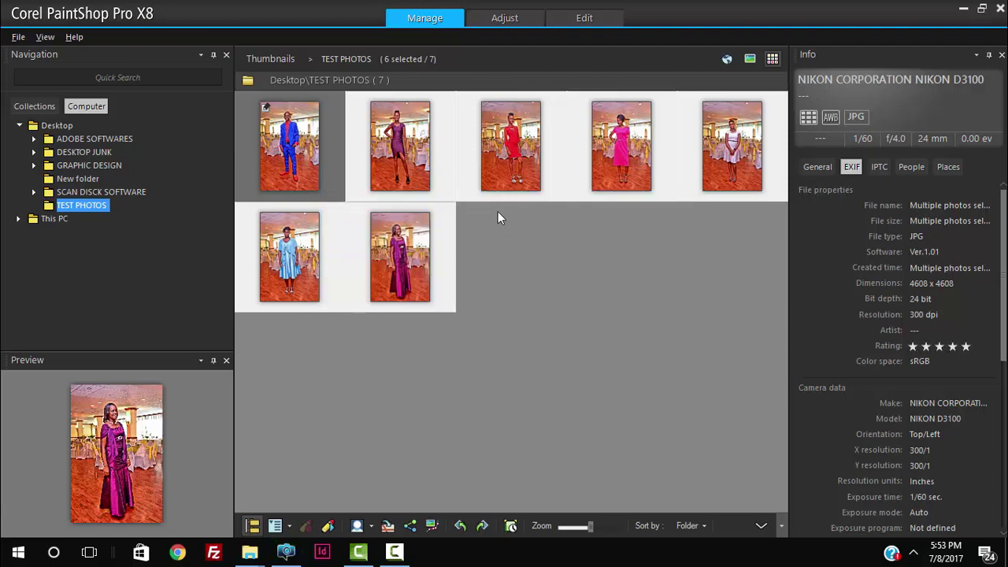
# - Deselect the photos and open DSC_0147 from the desktop TEST PHOTOS folder in Photo Viewer
pyautogui.click(541, 324)
pyautogui.press('super+d')
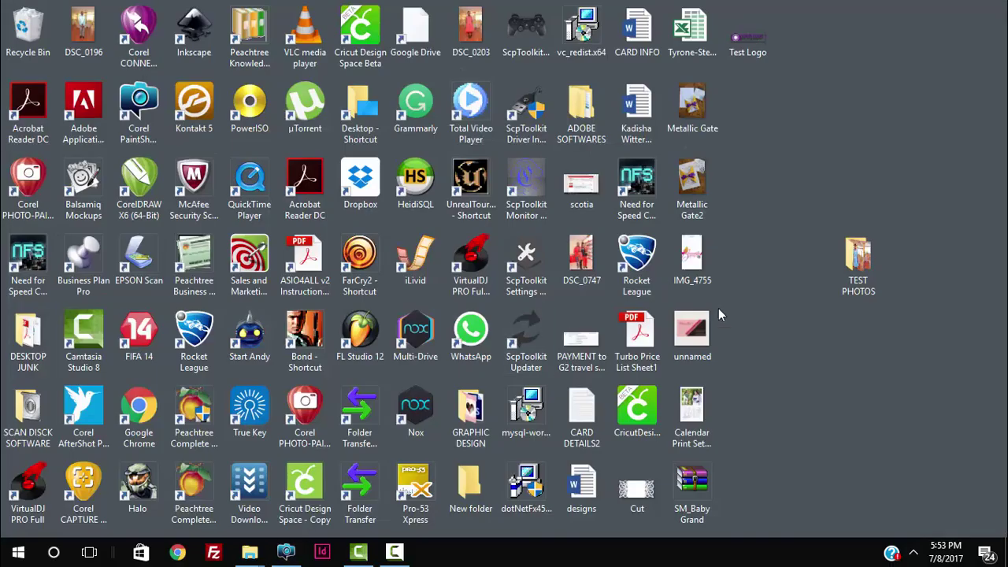
pyautogui.click(866, 268)
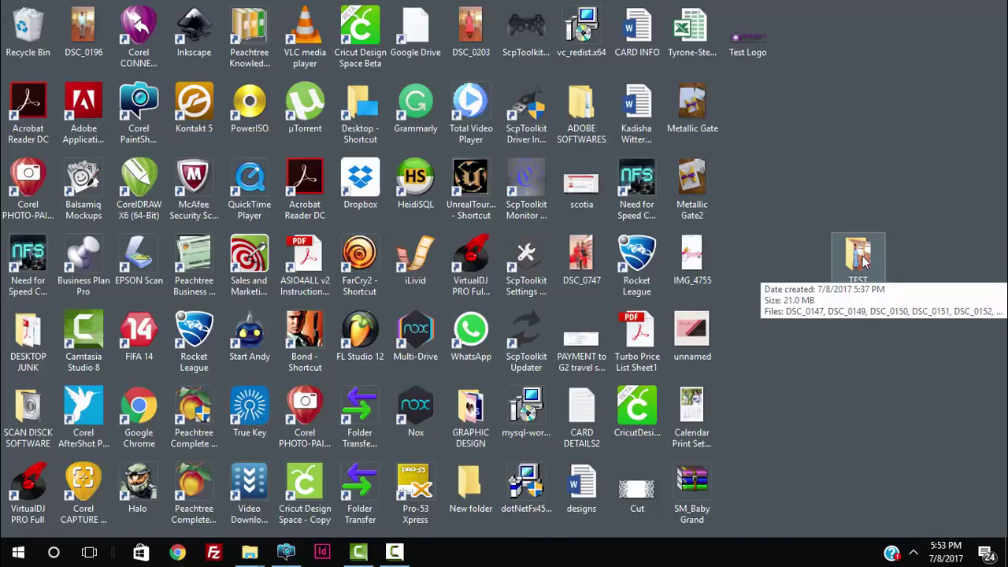
pyautogui.doubleClick(864, 261)
pyautogui.click(808, 13)
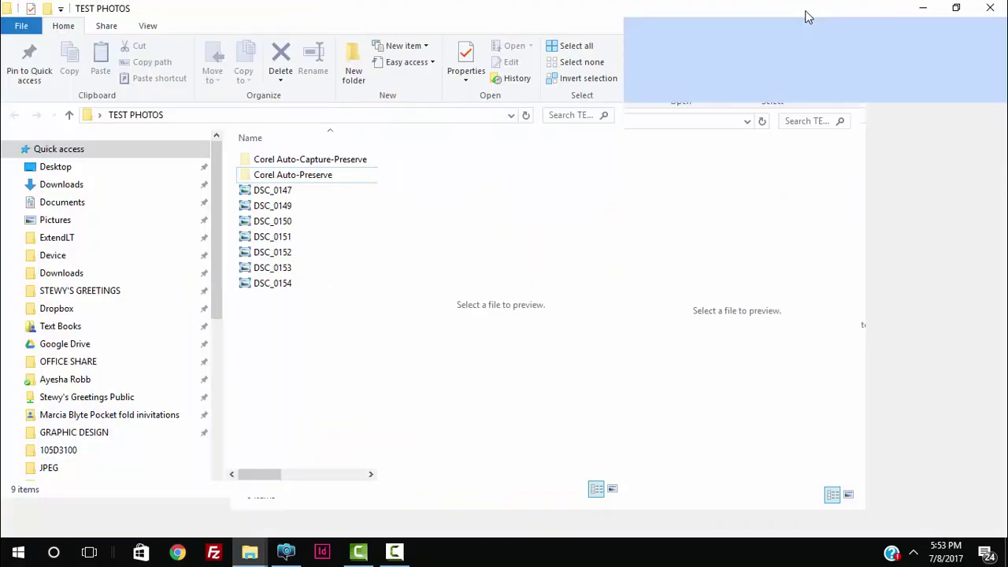
pyautogui.doubleClick(288, 191)
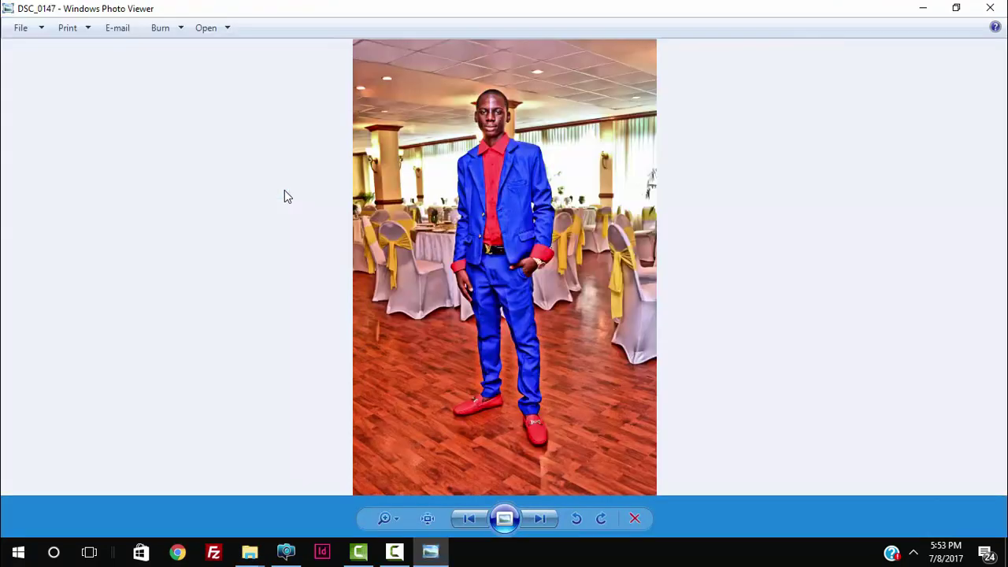
# - Flip through all seven photos back to DSC_0147, confirming each shows the grungy look
pyautogui.scroll(2, 515, 337)
pyautogui.scroll(-2, 515, 337)
pyautogui.click(541, 518)
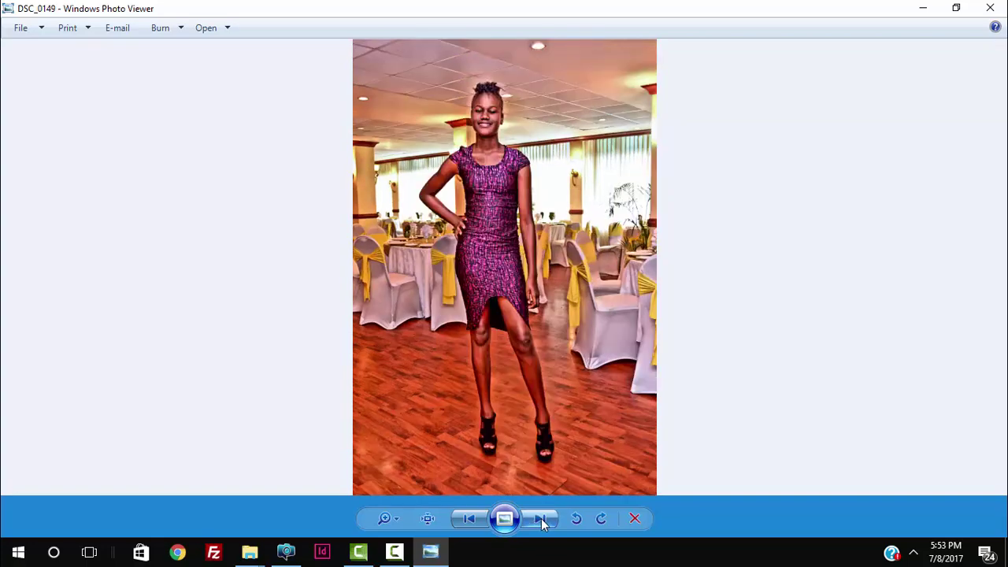
pyautogui.click(540, 518)
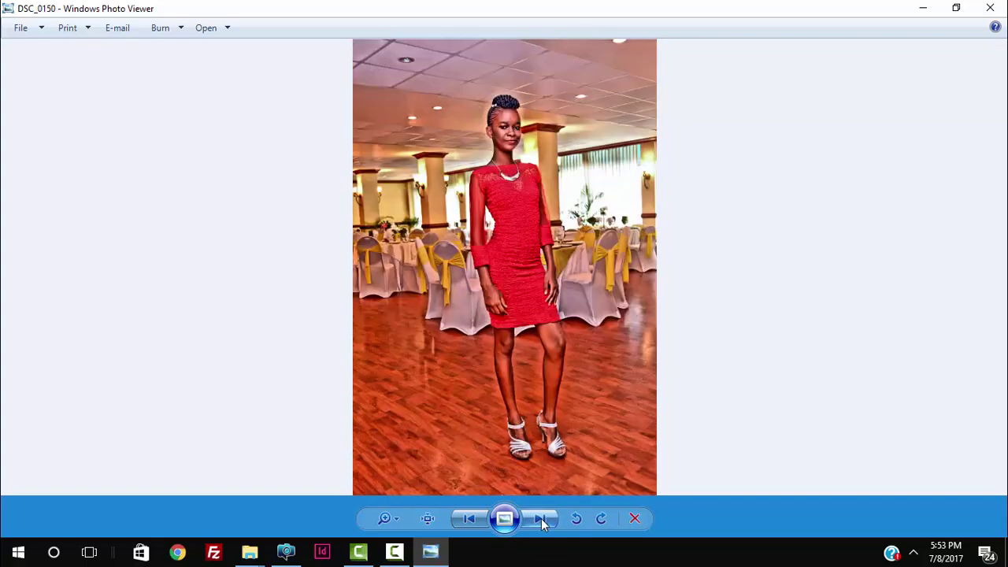
pyautogui.click(541, 518)
pyautogui.click(540, 518)
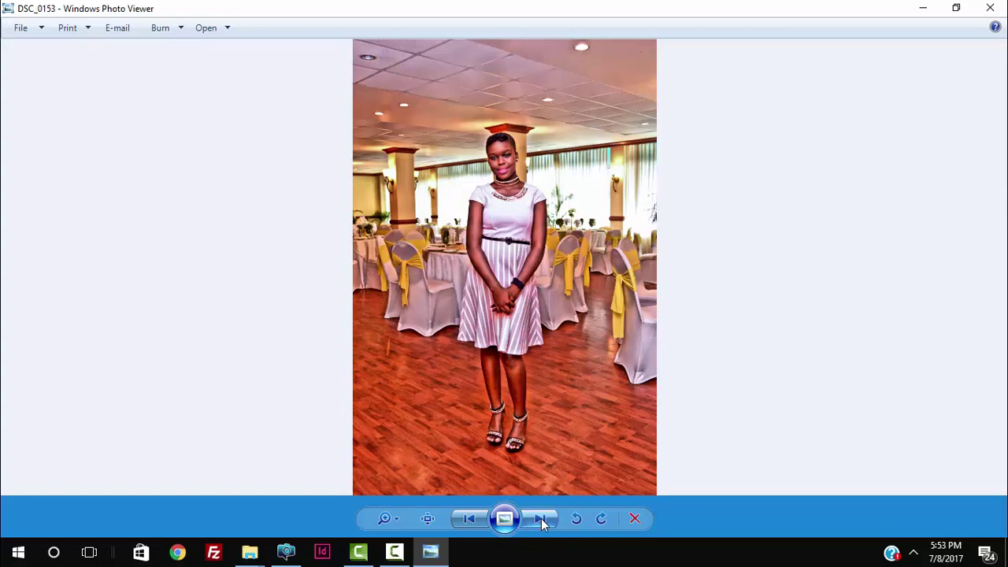
pyautogui.click(540, 518)
pyautogui.click(541, 518)
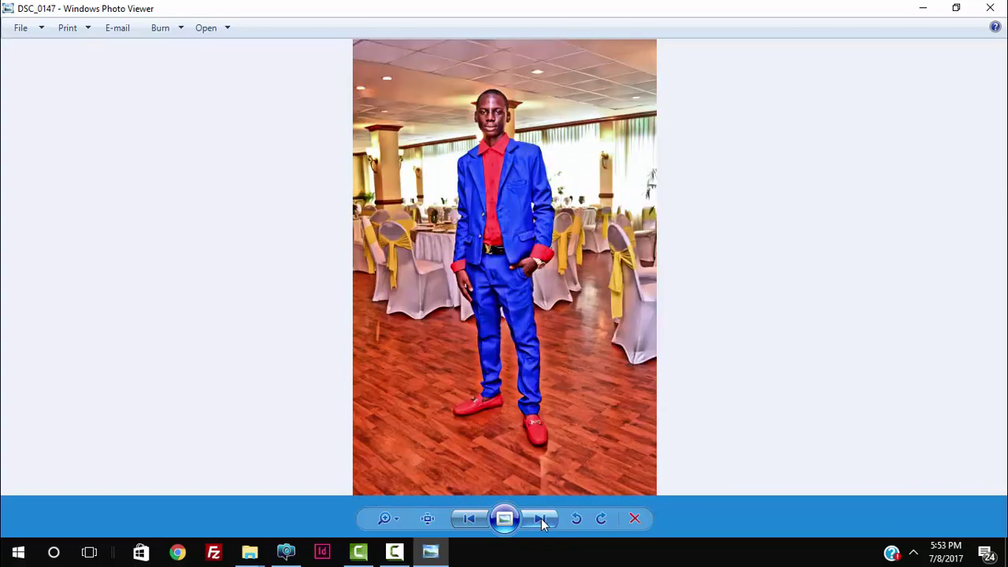
pyautogui.click(286, 551)
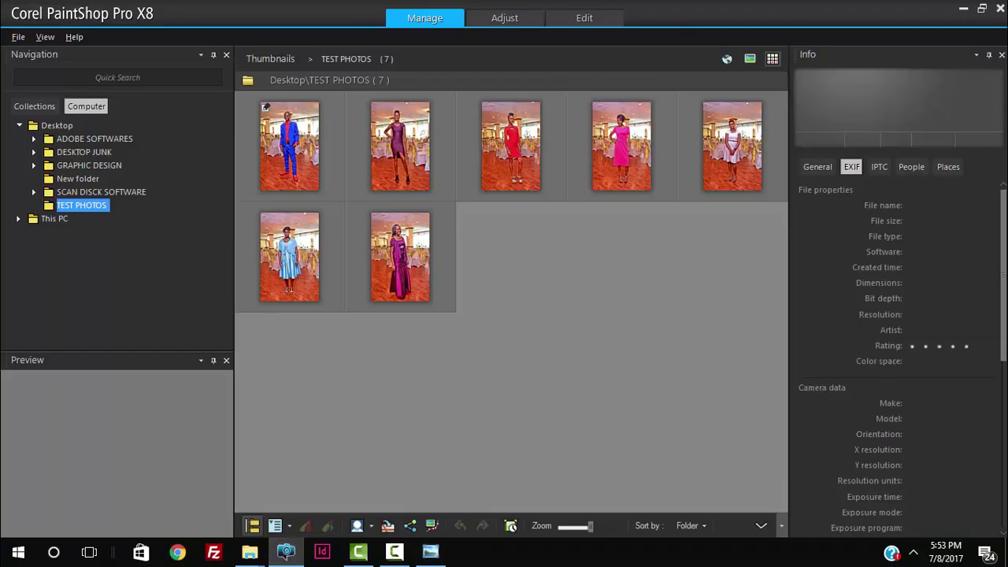